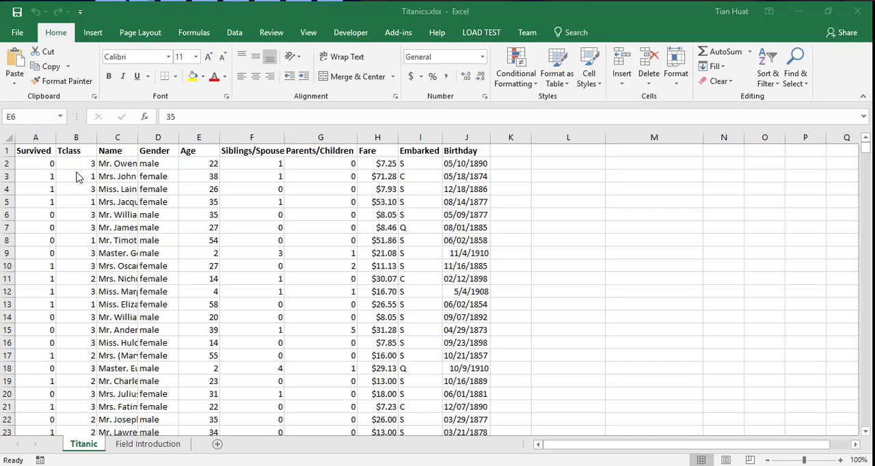
# Create a PivotTable from the Titanic sheet's data range A1:J888 on a new worksheet.
pyautogui.click(191, 214)
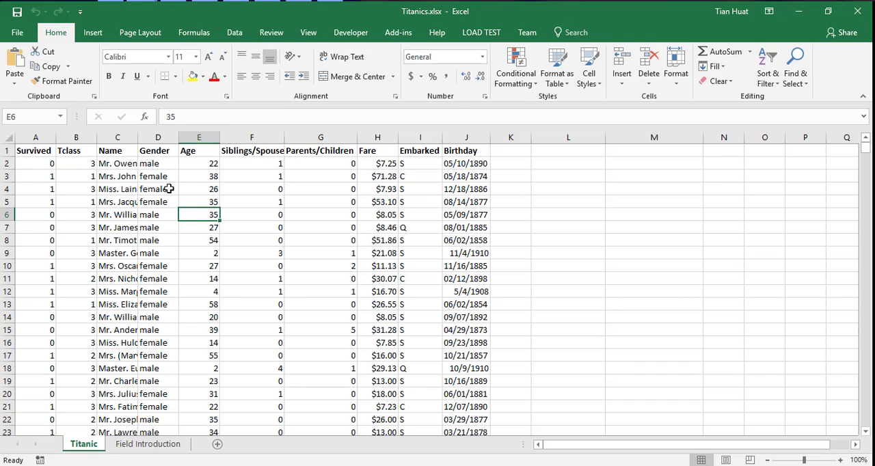
pyautogui.click(92, 32)
pyautogui.click(20, 61)
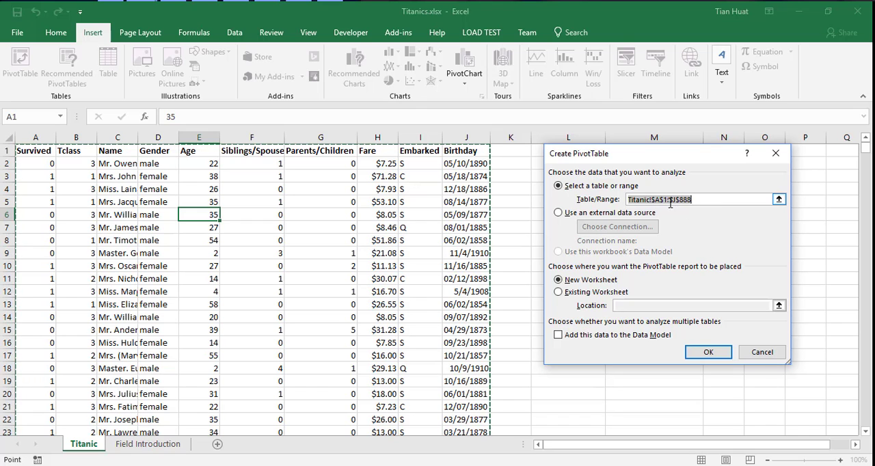
pyautogui.click(708, 352)
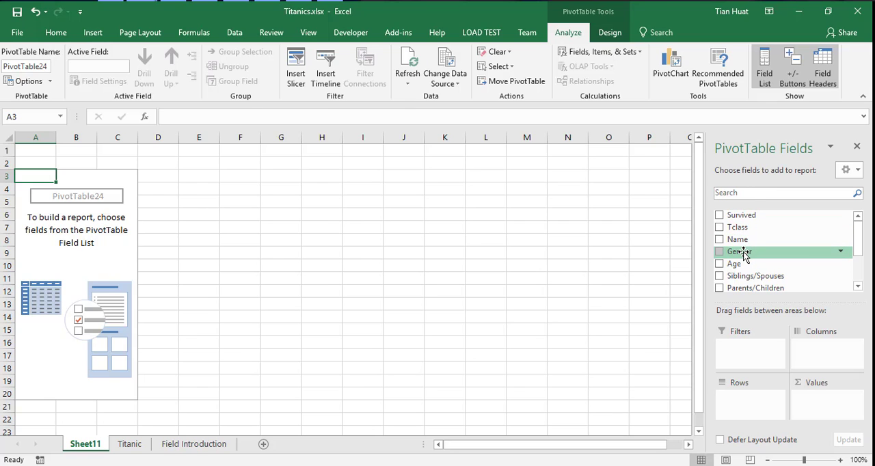
# Add Tclass and Gender as the PivotTable's row fields and Survived as its column field.
pyautogui.moveTo(744, 227); pyautogui.dragTo(731, 403)
pyautogui.moveTo(739, 241); pyautogui.dragTo(750, 411)
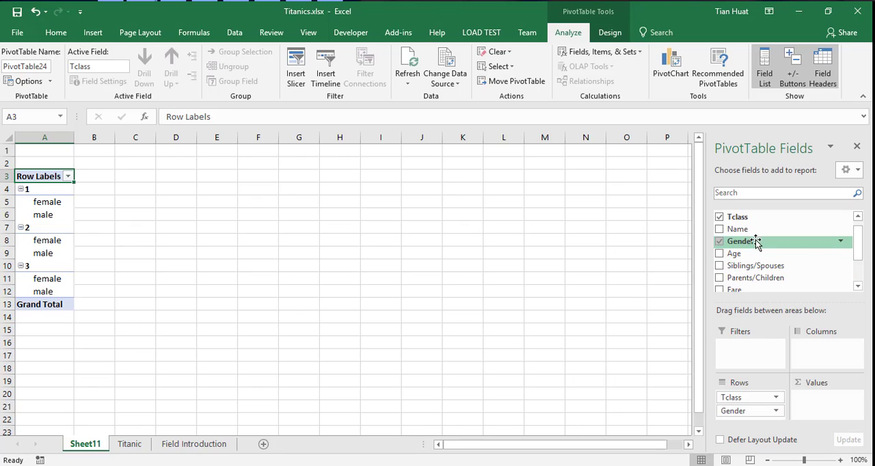
pyautogui.scroll(1, 755, 233)
pyautogui.moveTo(754, 214); pyautogui.dragTo(811, 345)
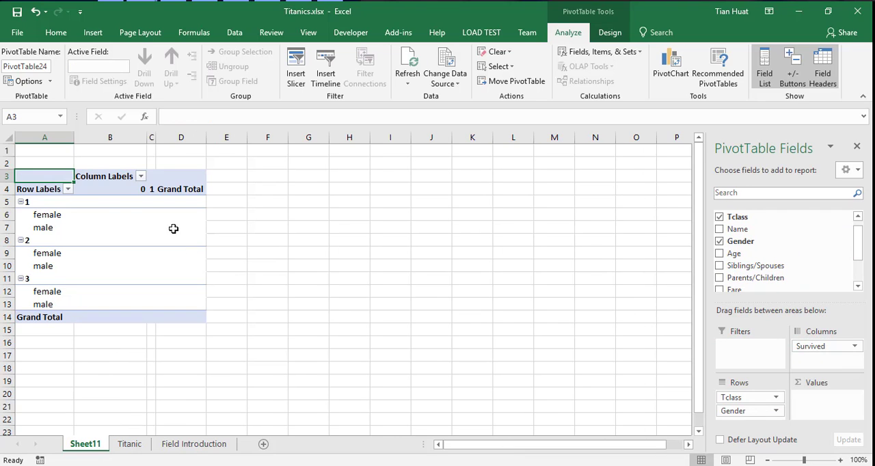
# Change the PivotTable's report layout to outline form.
pyautogui.click(599, 34)
pyautogui.click(85, 68)
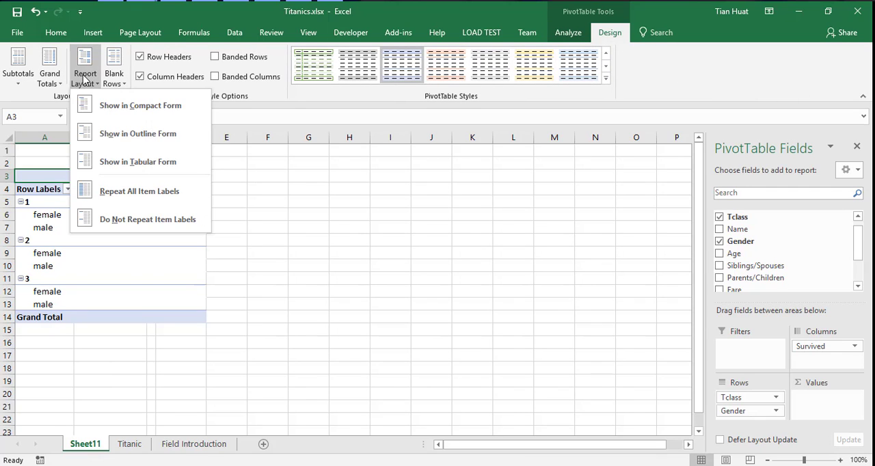
pyautogui.click(96, 136)
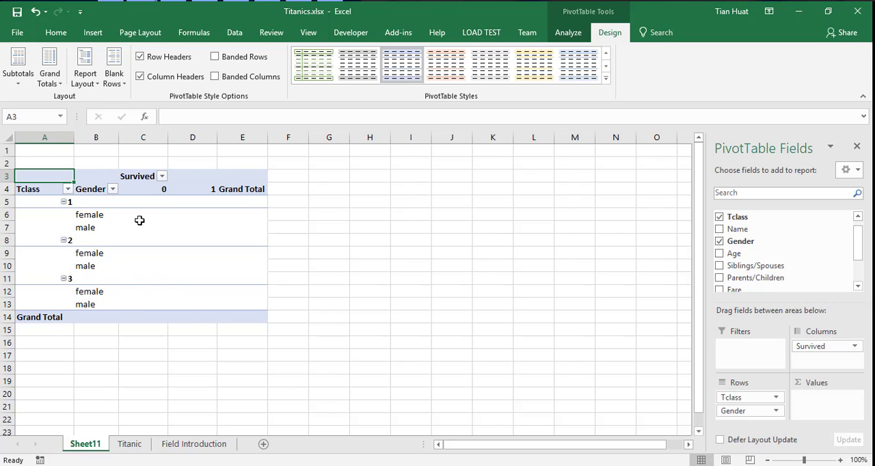
# Add the Survived field to the PivotTable's values while keeping it as the column field.
pyautogui.click(140, 273)
pyautogui.click(186, 254)
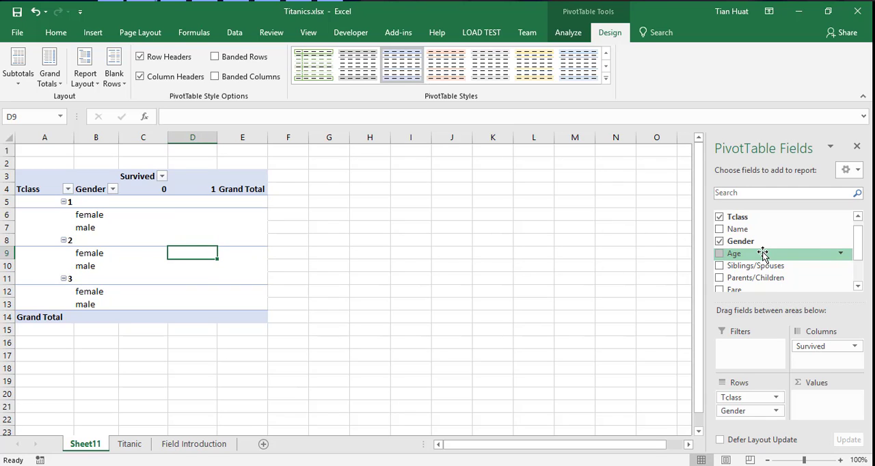
pyautogui.scroll(-1, 786, 253)
pyautogui.scroll(1, 786, 253)
pyautogui.moveTo(858, 246)
pyautogui.mouseDown()
pyautogui.moveTo(862, 266)
pyautogui.moveTo(866, 244)
pyautogui.mouseUp()
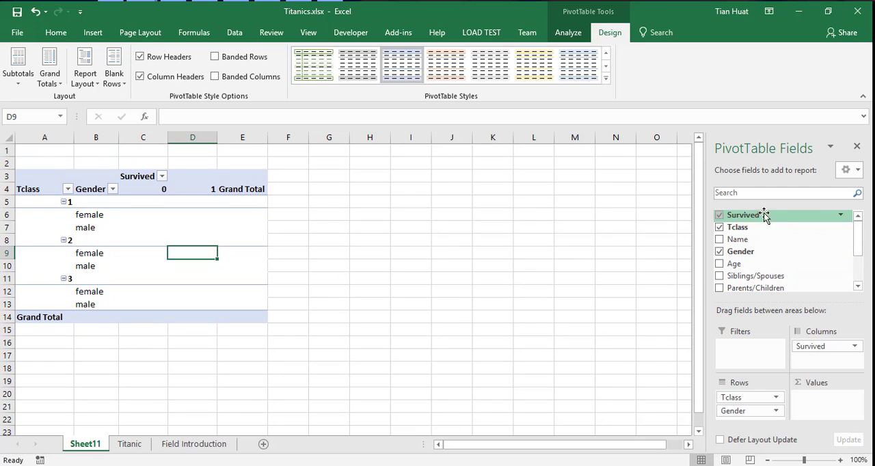
pyautogui.moveTo(764, 214); pyautogui.dragTo(837, 404)
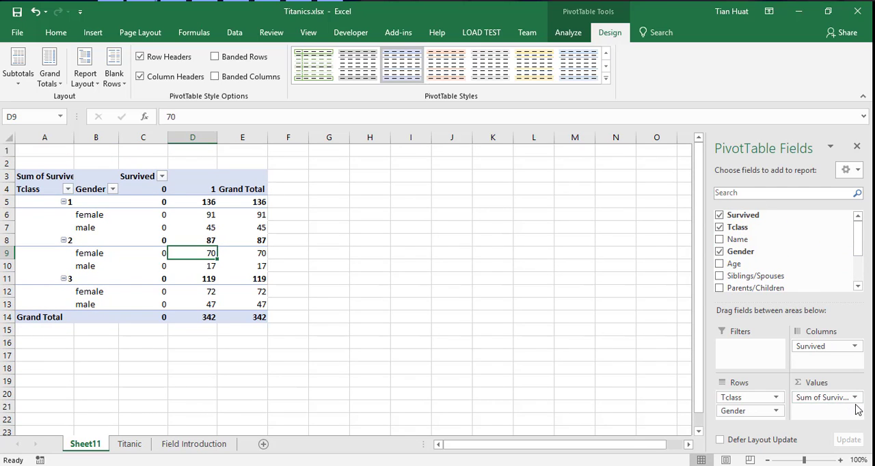
# Summarize the Survived value field by Count.
pyautogui.click(855, 399)
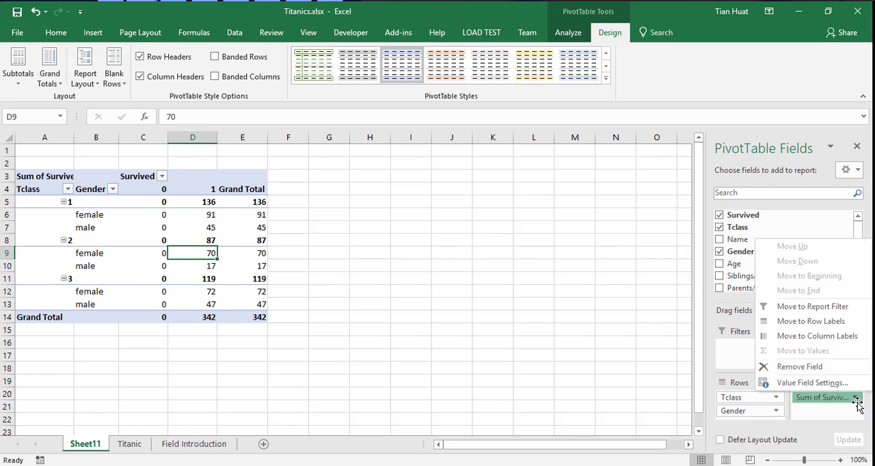
pyautogui.click(820, 384)
pyautogui.click(602, 276)
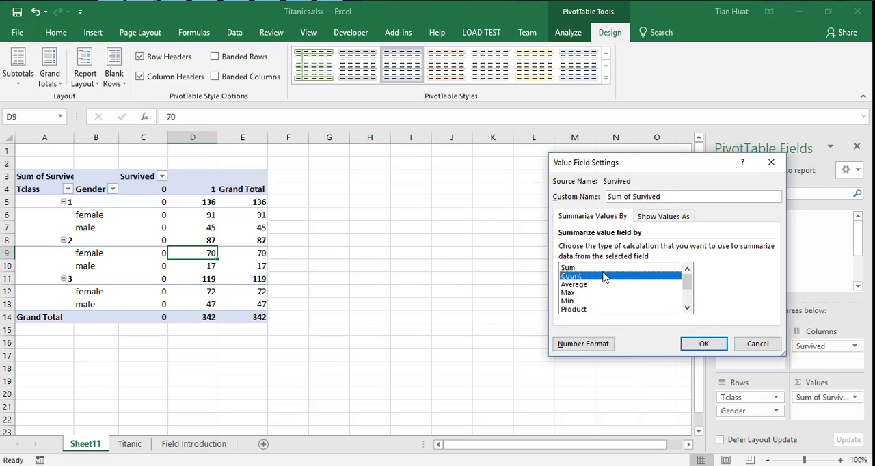
pyautogui.click(697, 343)
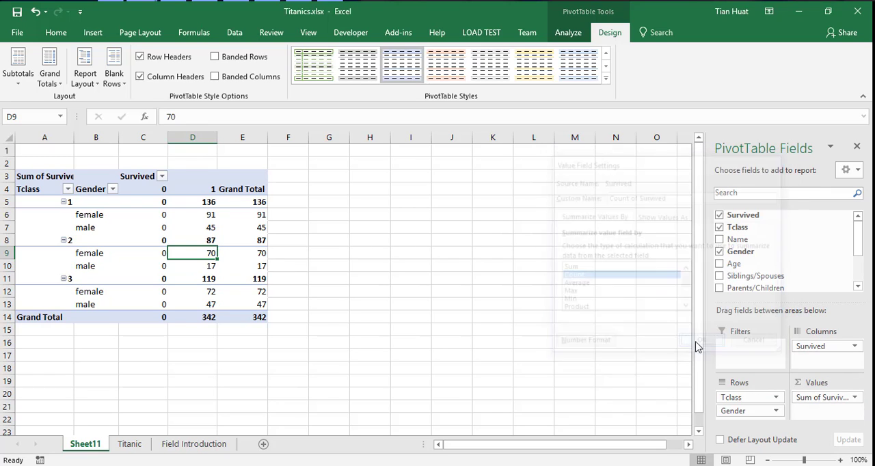
# Extract the records behind the Tclass 1 female count for Survived 0 into a new sheet, review them and return to the PivotTable.
pyautogui.click(139, 216)
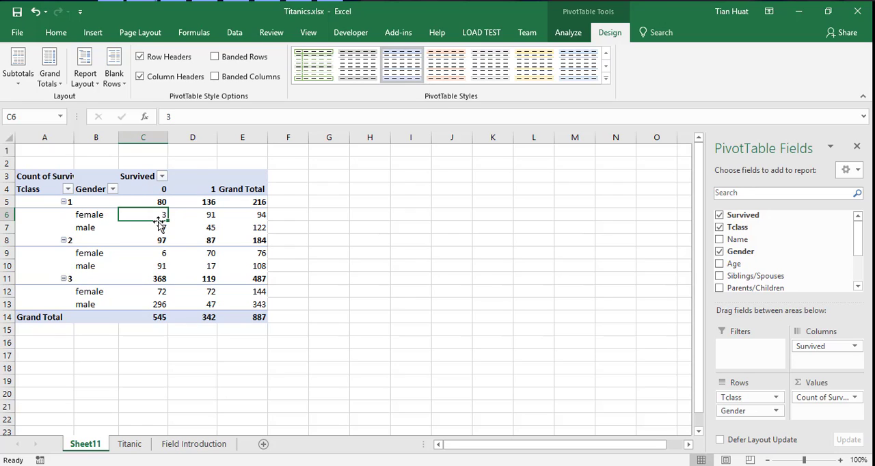
pyautogui.click(202, 215)
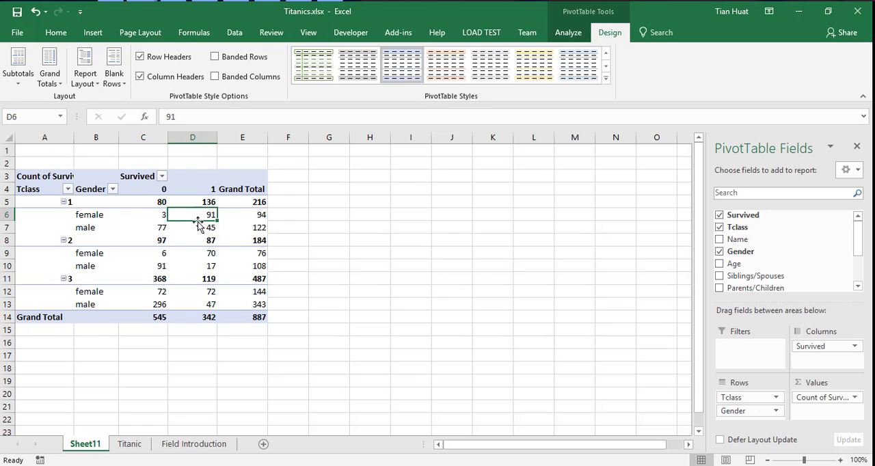
pyautogui.click(151, 215)
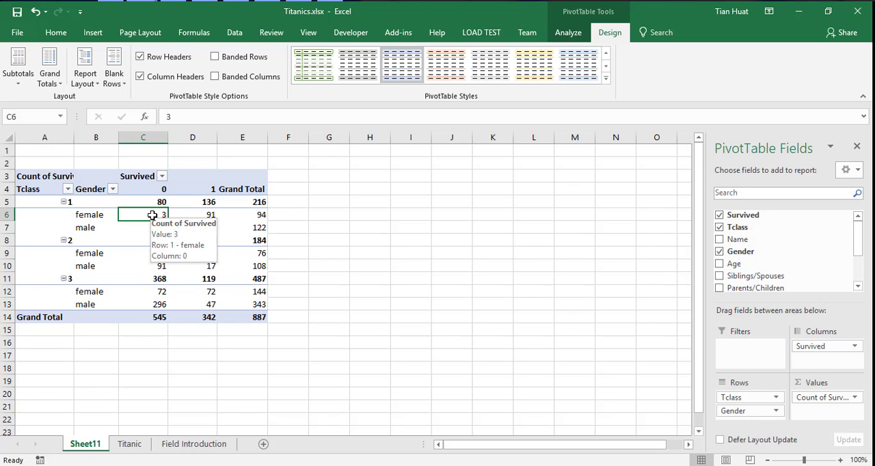
pyautogui.doubleClick(151, 215)
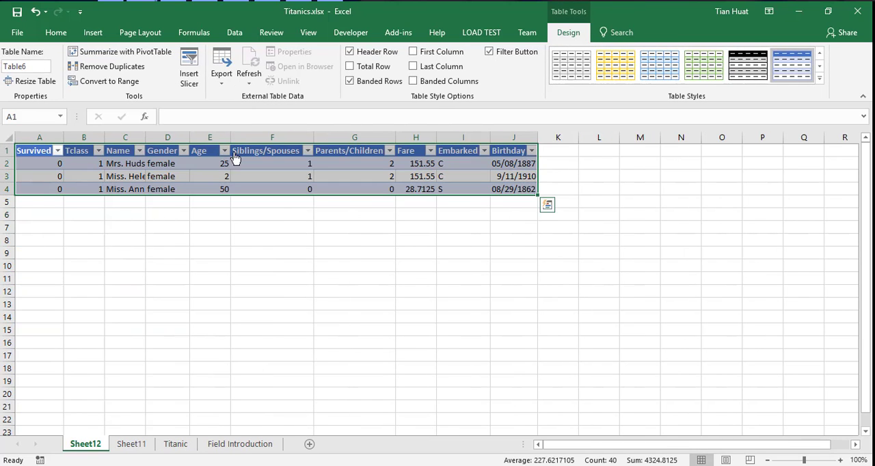
pyautogui.click(133, 446)
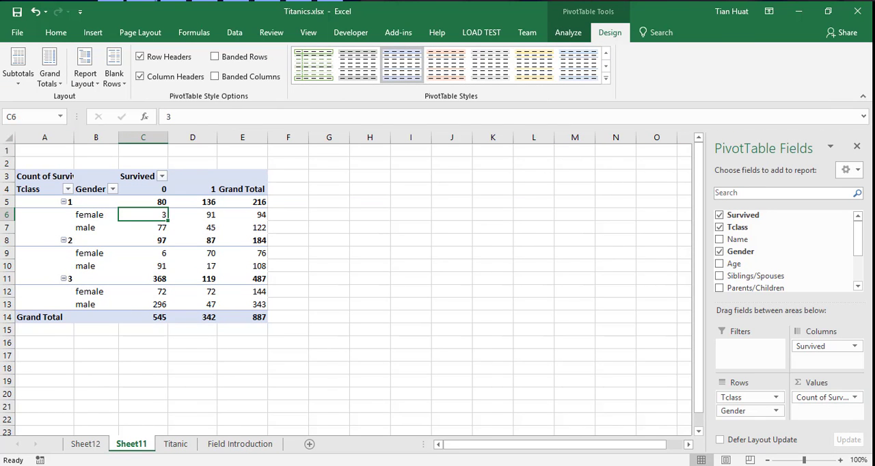
pyautogui.click(81, 445)
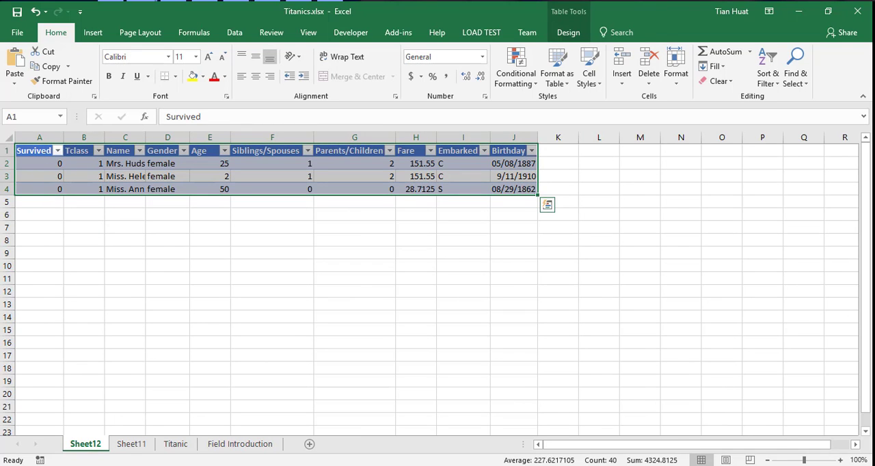
pyautogui.click(131, 445)
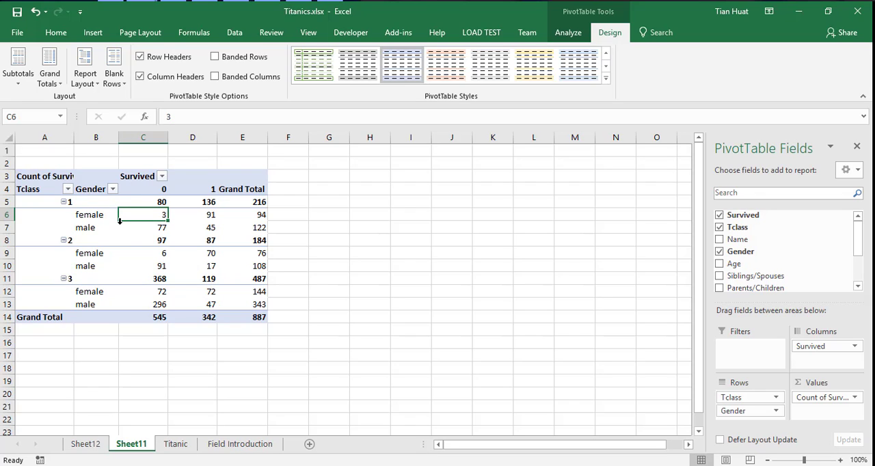
pyautogui.moveTo(148, 216)
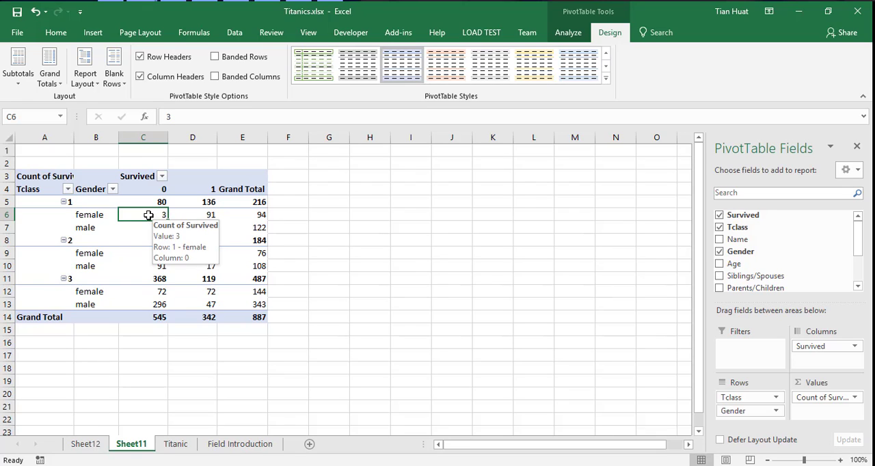
pyautogui.moveTo(178, 215)
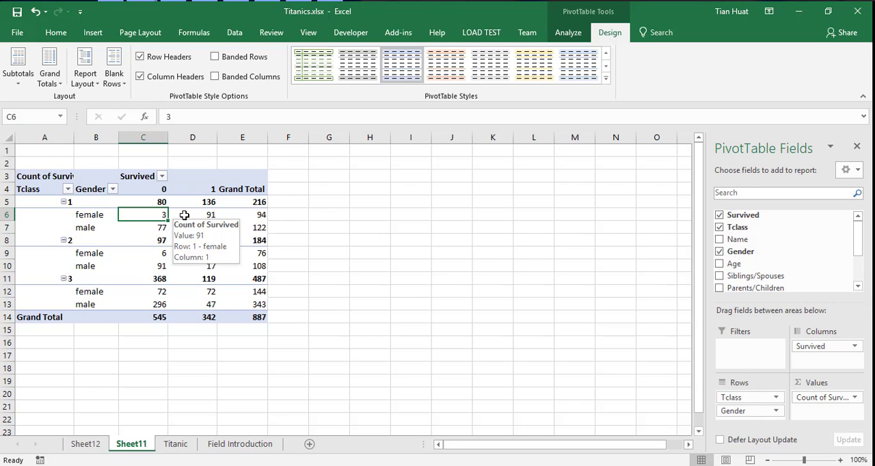
# Insert a clustered column PivotChart from the PivotTable and place it beside the table.
pyautogui.click(93, 34)
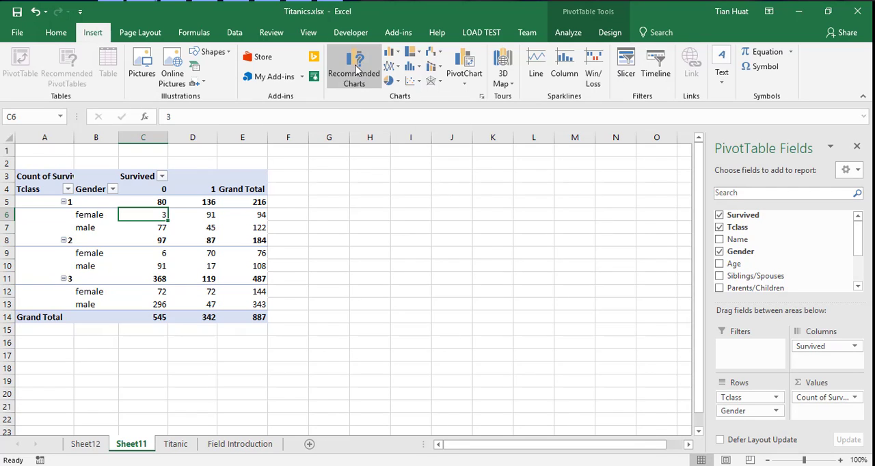
pyautogui.click(354, 68)
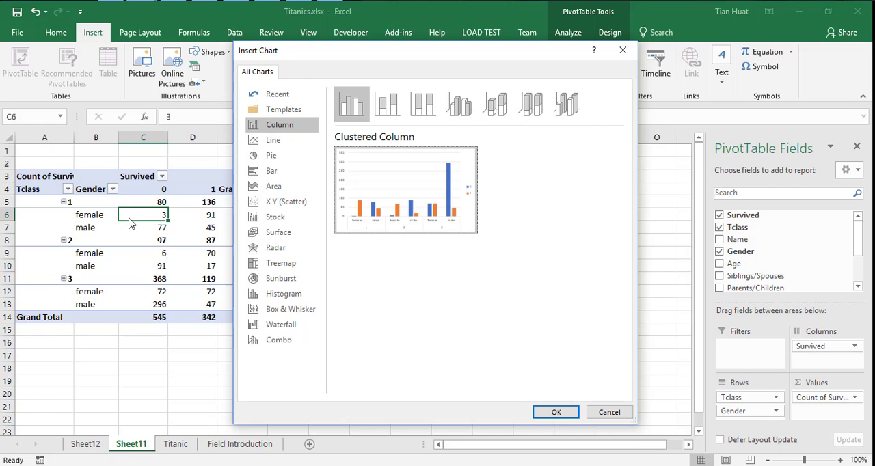
pyautogui.click(554, 412)
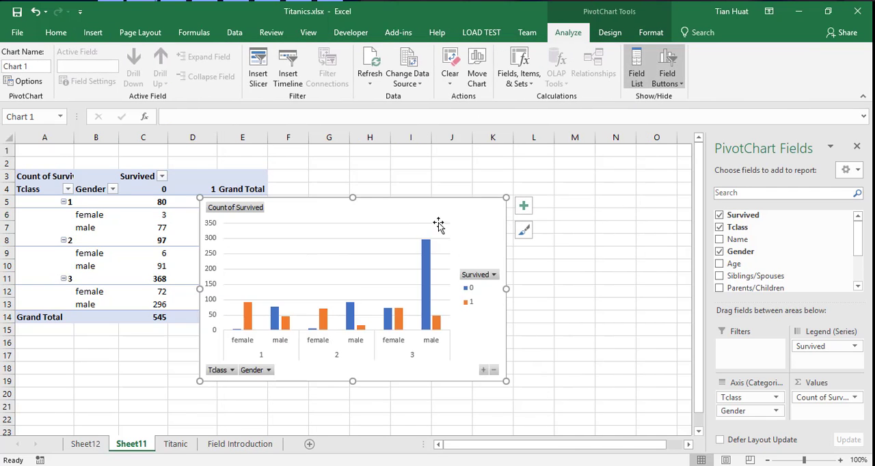
pyautogui.moveTo(481, 201); pyautogui.dragTo(562, 184)
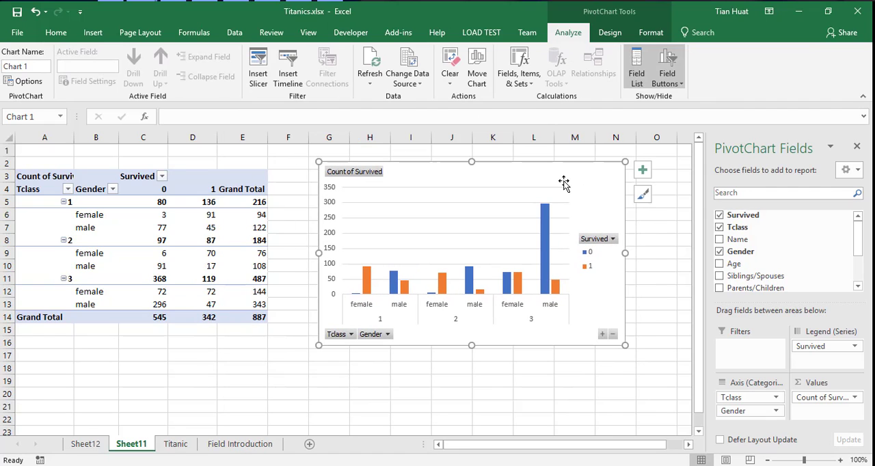
# Examine the PivotChart's survival bars for males and females in each passenger class, with the chart style options open.
pyautogui.click(642, 194)
pyautogui.click(407, 256)
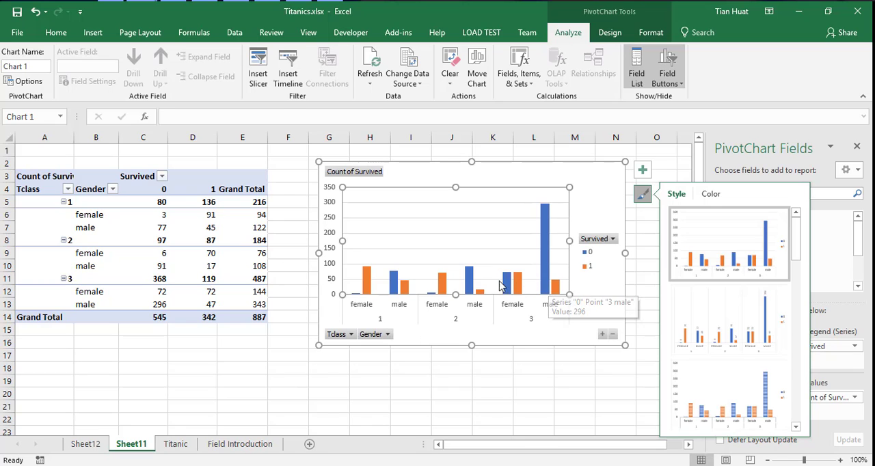
pyautogui.click(545, 291)
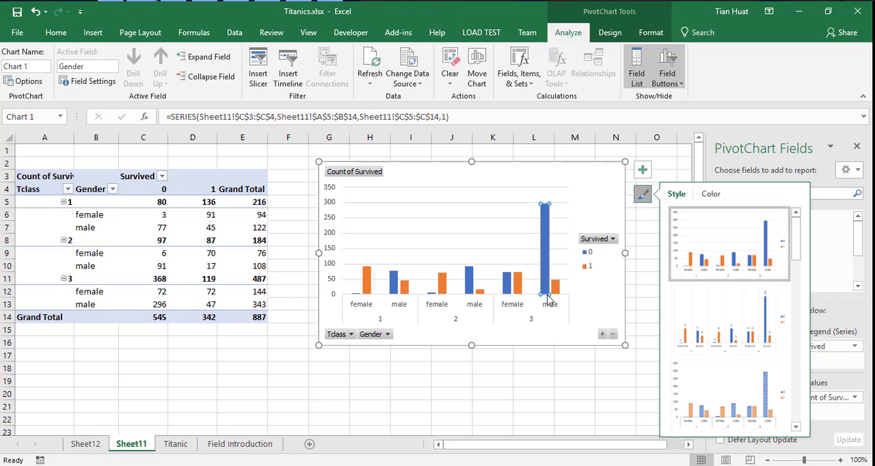
pyautogui.moveTo(546, 229)
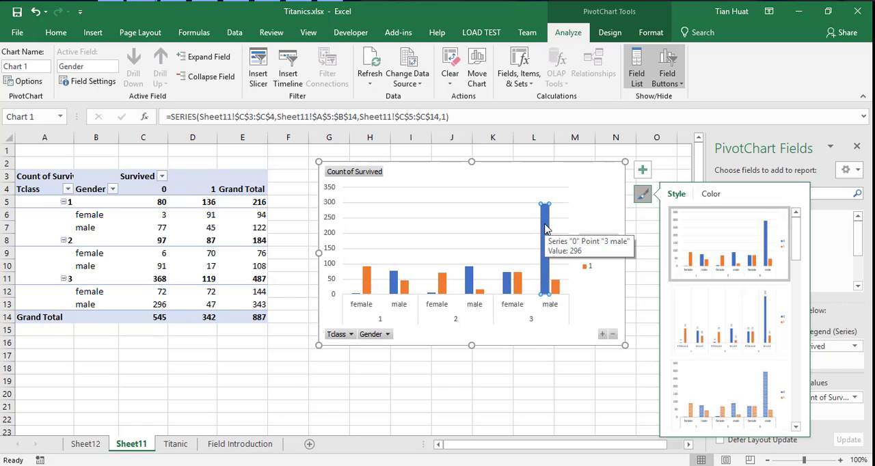
pyautogui.click(501, 331)
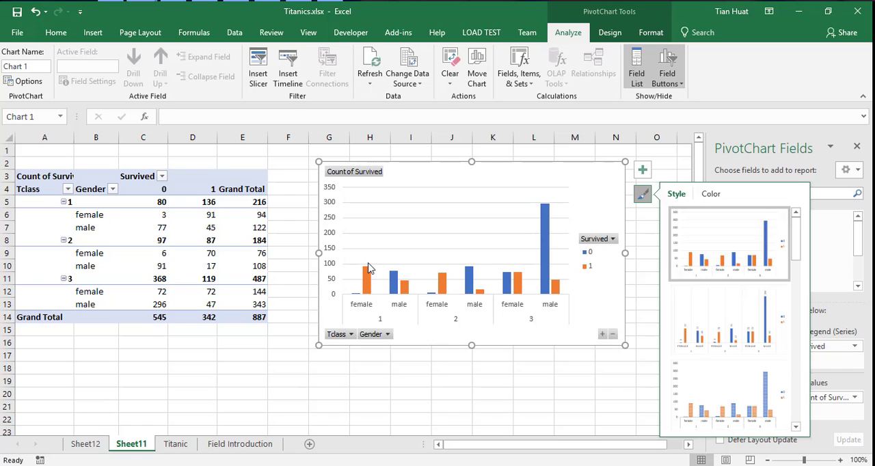
pyautogui.moveTo(445, 279)
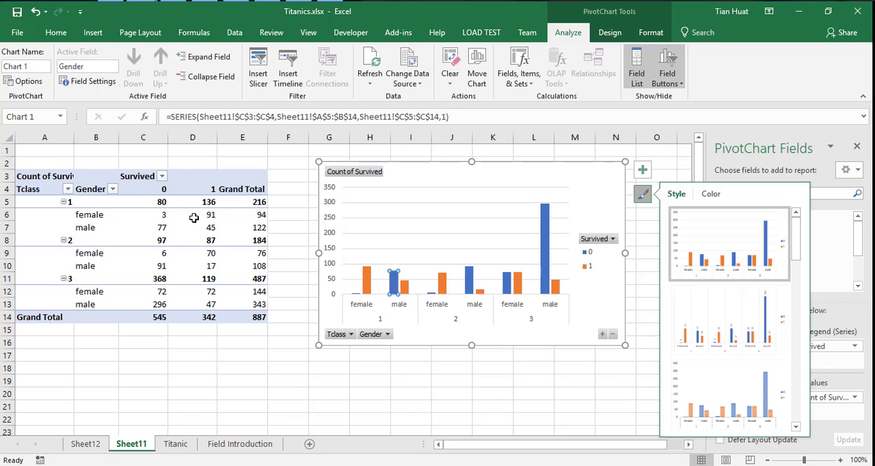
# Extract the records behind the Tclass 1 female count for Survived 1 into a new sheet and return to the PivotTable.
pyautogui.click(195, 214)
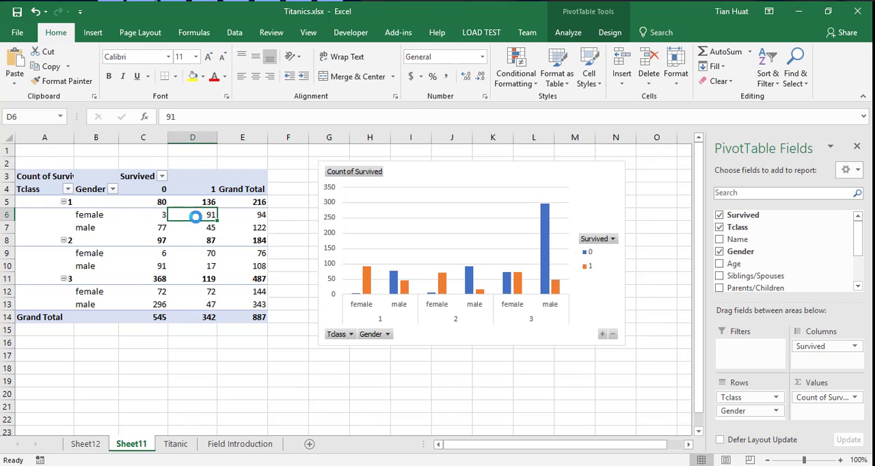
pyautogui.doubleClick(194, 214)
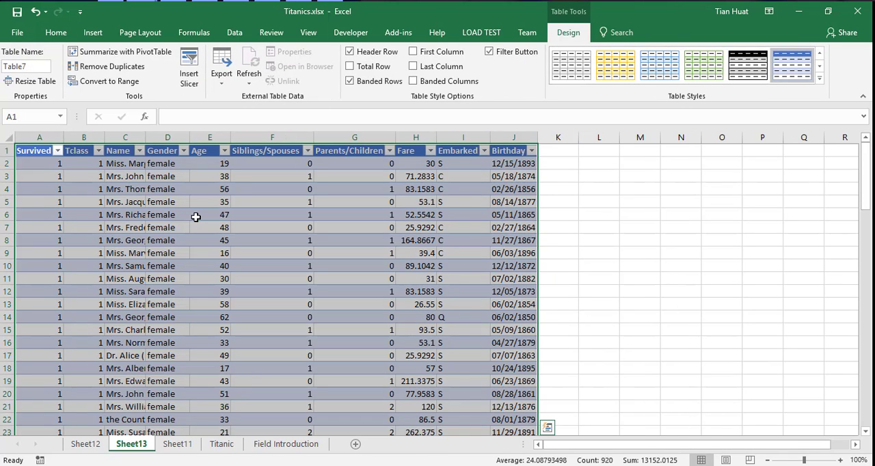
pyautogui.click(177, 444)
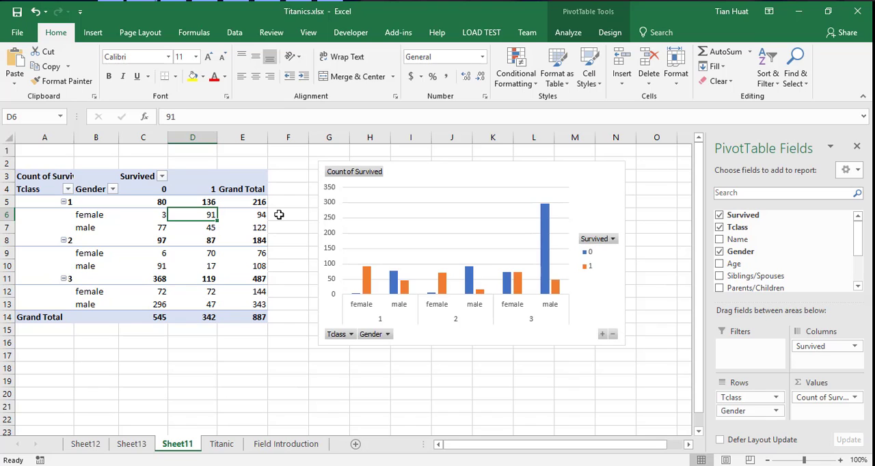
# Select the Grand Total value for Tclass 1 females in the PivotTable.
pyautogui.click(248, 216)
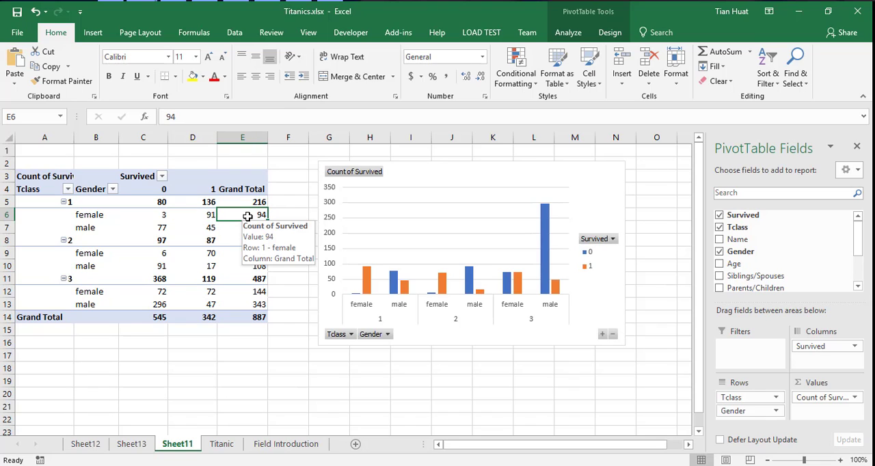